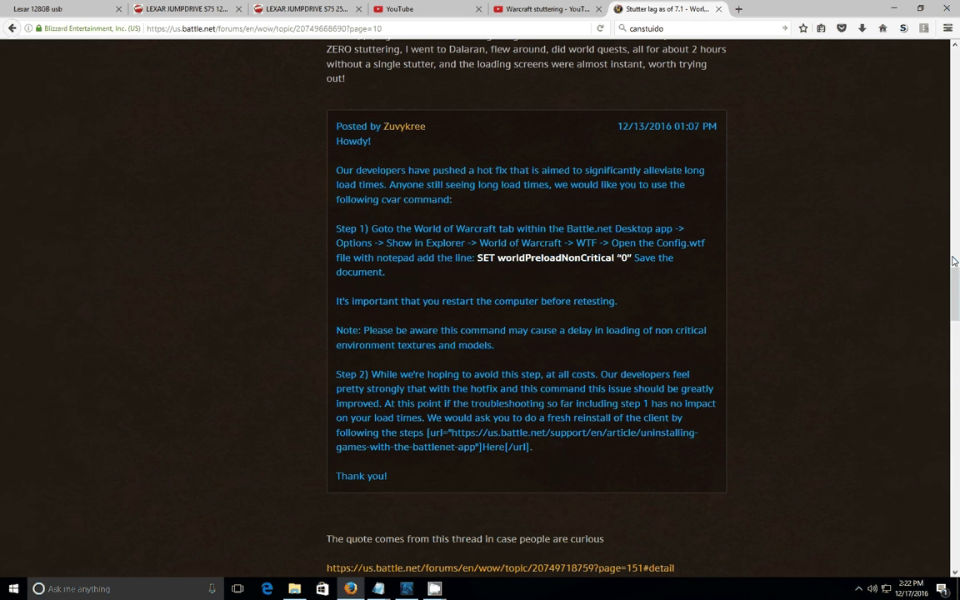
- Drag briefly across the quoted hotfix post on the Battle.net forum thread
{"action": "mouse_move", "coordinate": [954, 277]}
{"action": "left_mouse_down"}
{"action": "mouse_move", "coordinate": [930, 438]}
{"action": "mouse_move", "coordinate": [936, 483]}
{"action": "mouse_move", "coordinate": [950, 255]}
{"action": "mouse_move", "coordinate": [951, 276]}
{"action": "left_mouse_up"}
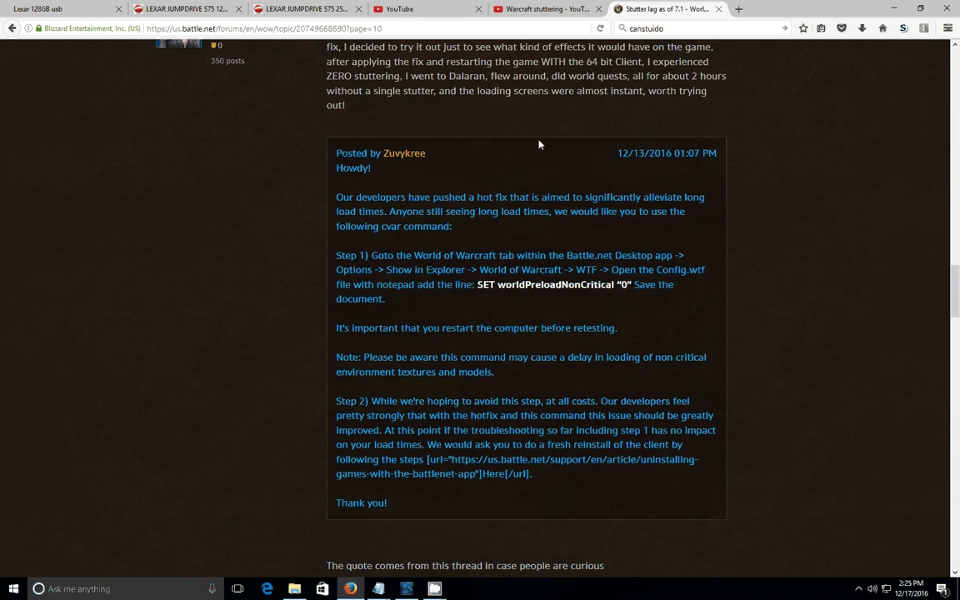
{"action": "left_click", "coordinate": [187, 10]}
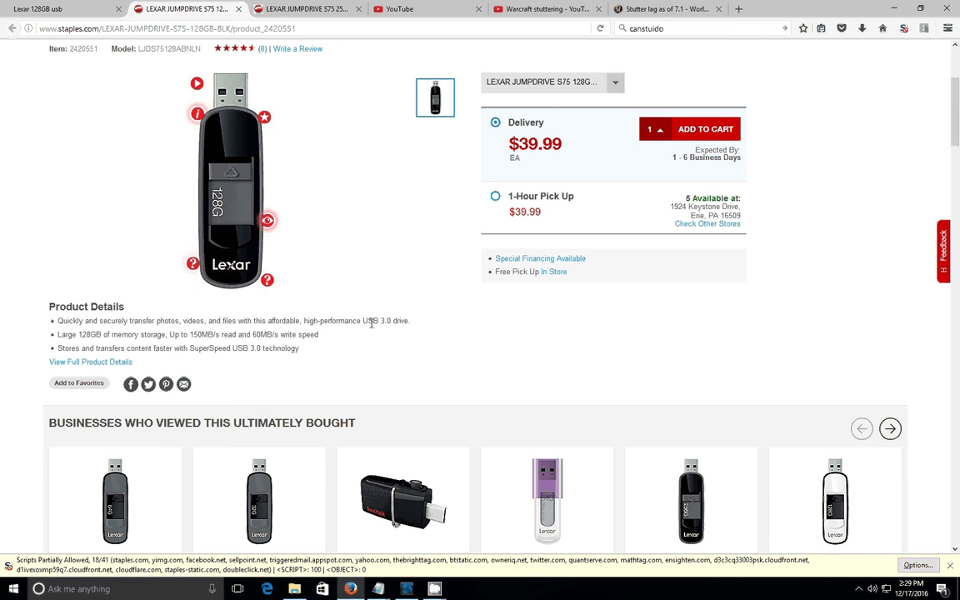
- Highlight the USB 3.0 and 150MB/s read-speed specs in the Lexar Product Details
{"action": "left_click_drag", "start_coordinate": [361, 320], "coordinate": [393, 326]}
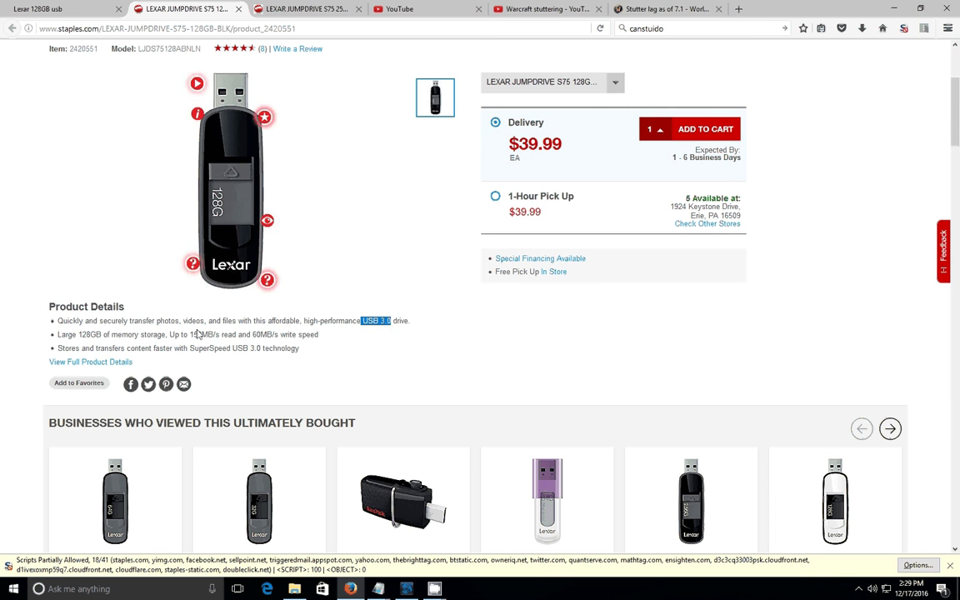
{"action": "left_click_drag", "start_coordinate": [190, 335], "coordinate": [220, 336]}
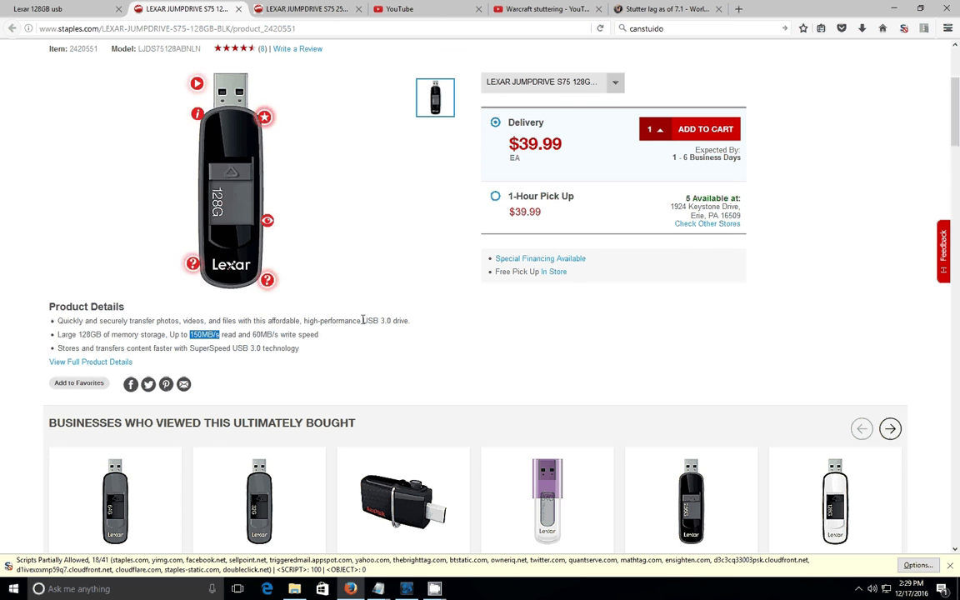
{"action": "left_click_drag", "start_coordinate": [362, 320], "coordinate": [391, 323]}
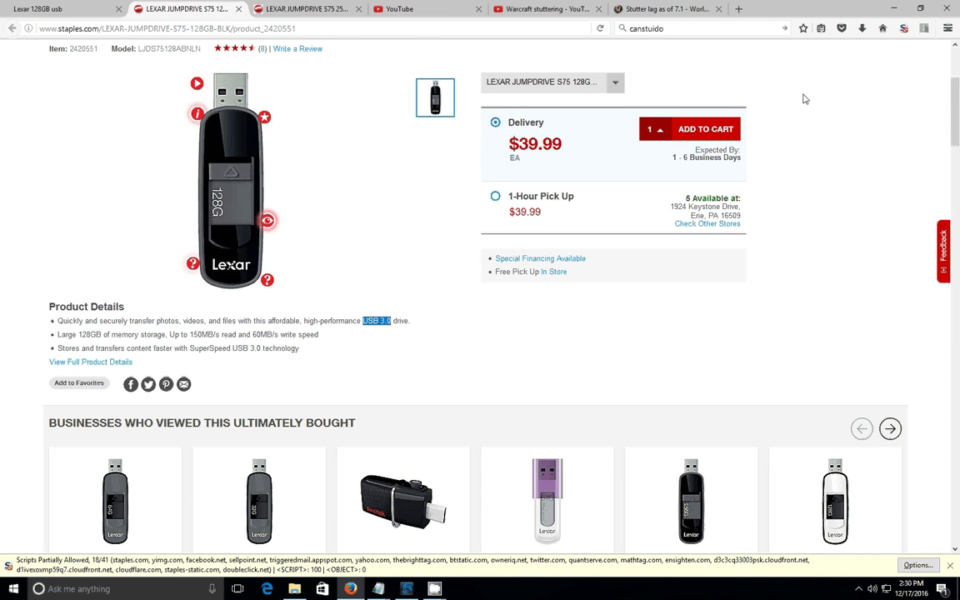
- Minimize Firefox and bring up This PC with the empty 119 GB Lexar (I:) drive selected
{"action": "left_click", "coordinate": [898, 8]}
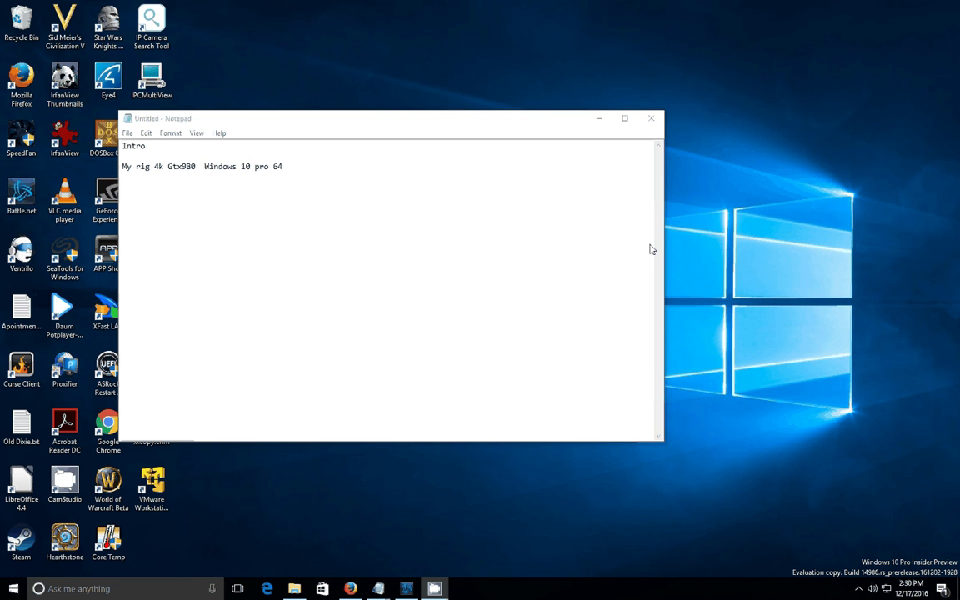
{"action": "left_click", "coordinate": [408, 589]}
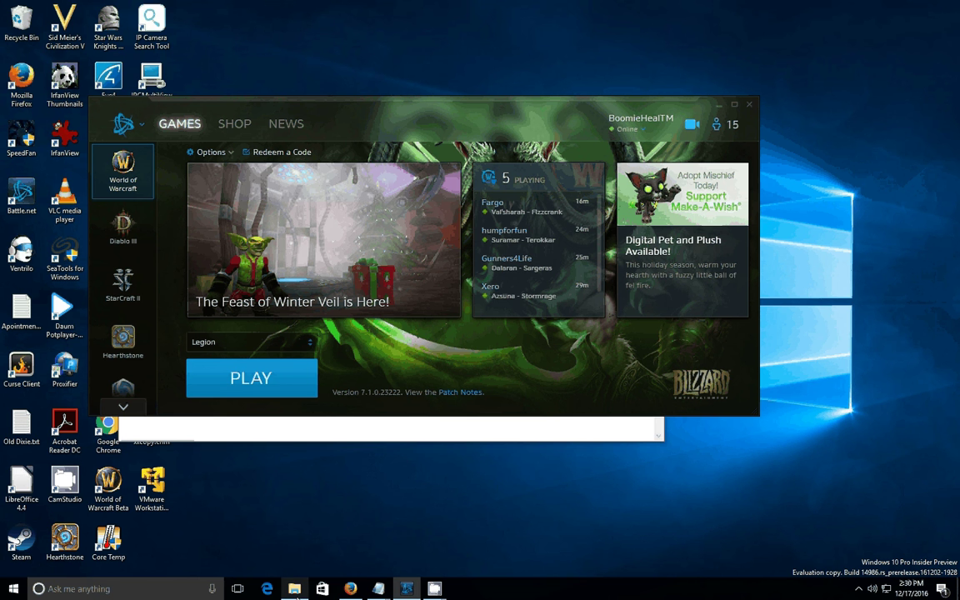
{"action": "mouse_move", "coordinate": [300, 595]}
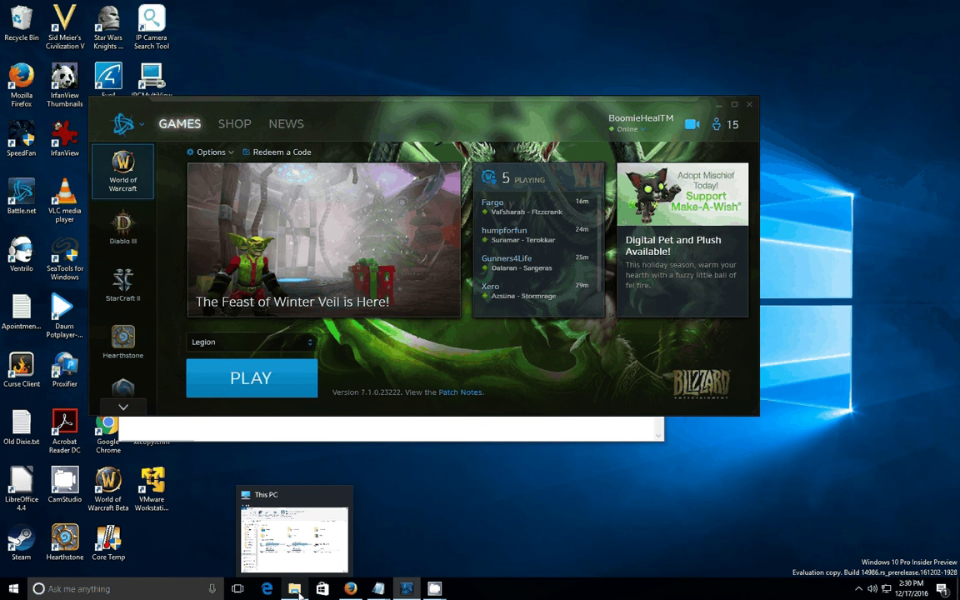
{"action": "left_click", "coordinate": [299, 594]}
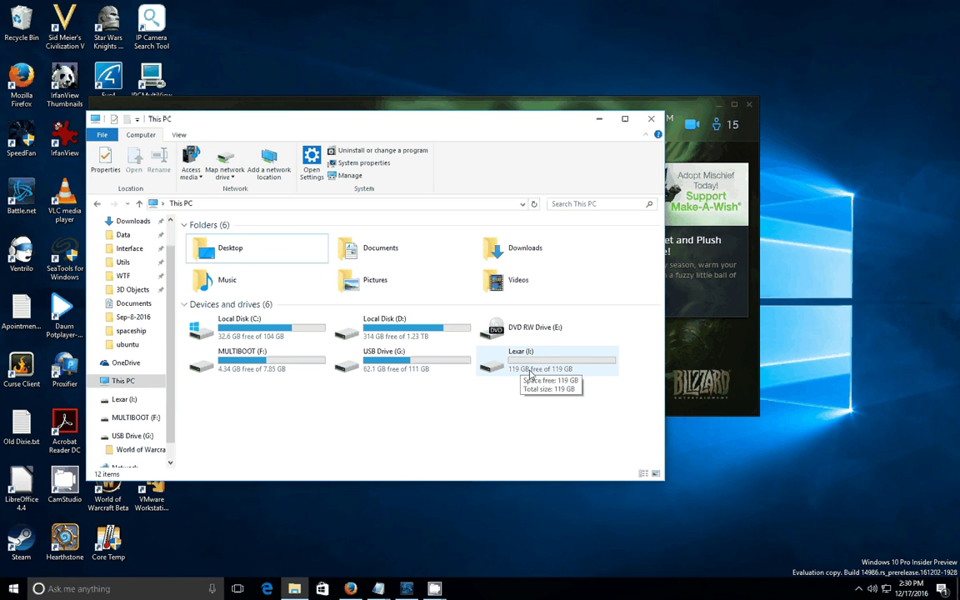
{"action": "left_click", "coordinate": [118, 385]}
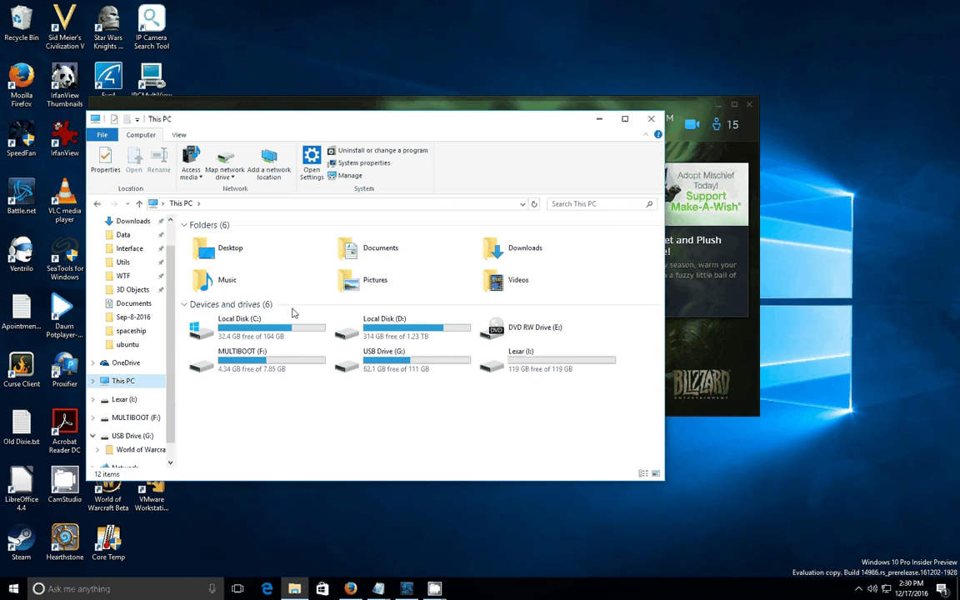
{"action": "left_click", "coordinate": [516, 369]}
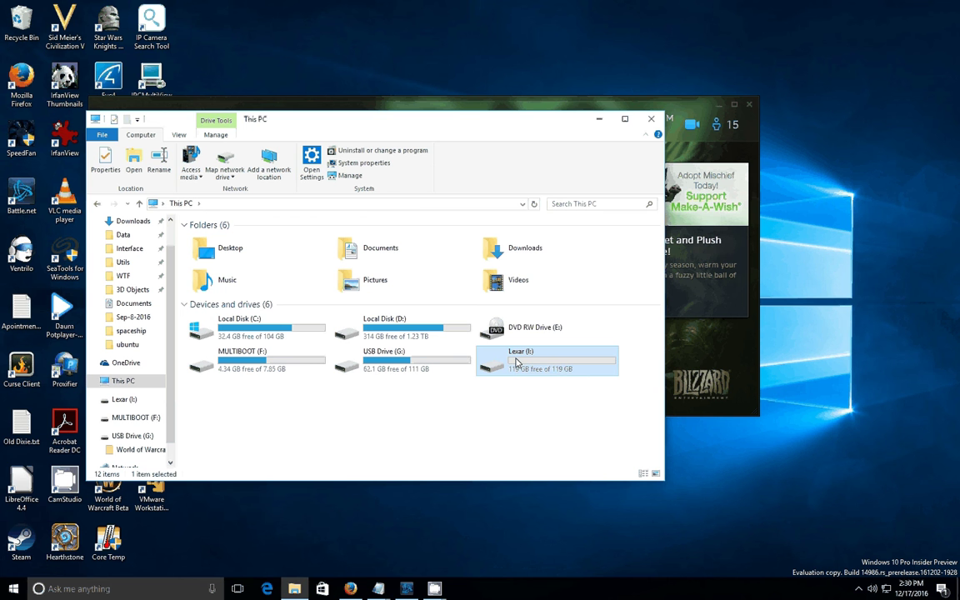
- Format the Lexar (I:) drive as NTFS, confirming the data erase
{"action": "right_click", "coordinate": [516, 360]}
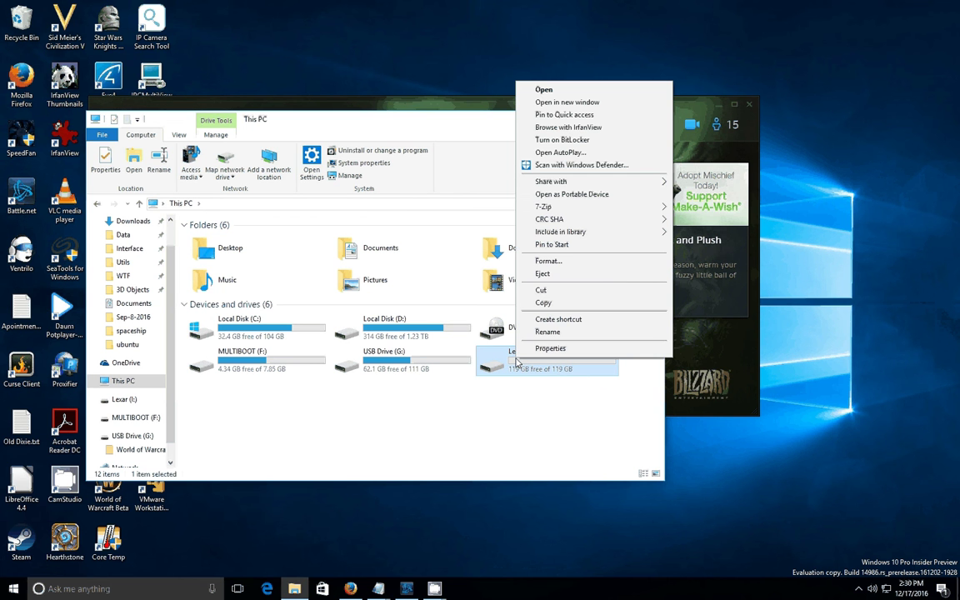
{"action": "left_click", "coordinate": [571, 264]}
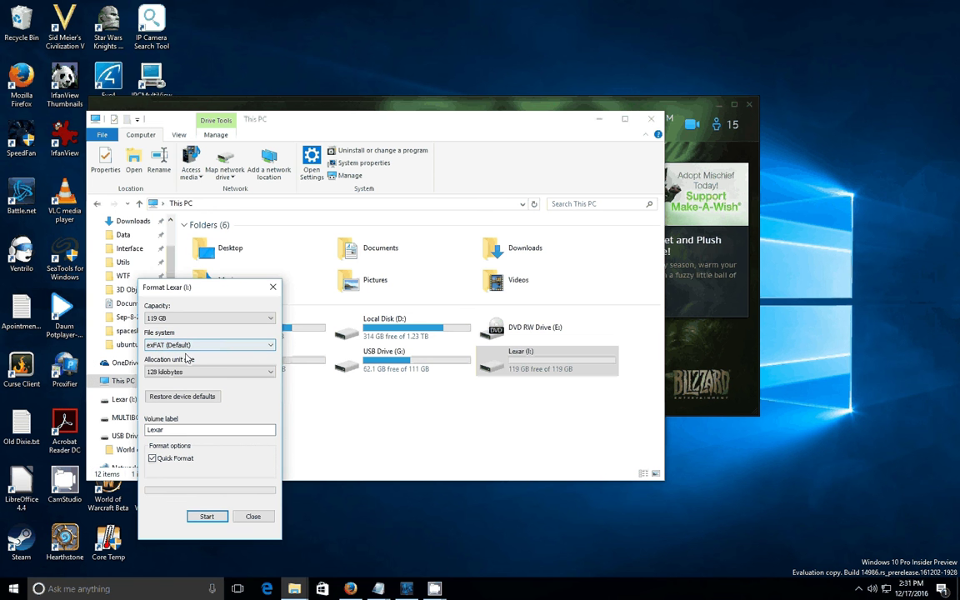
{"action": "left_click", "coordinate": [190, 345]}
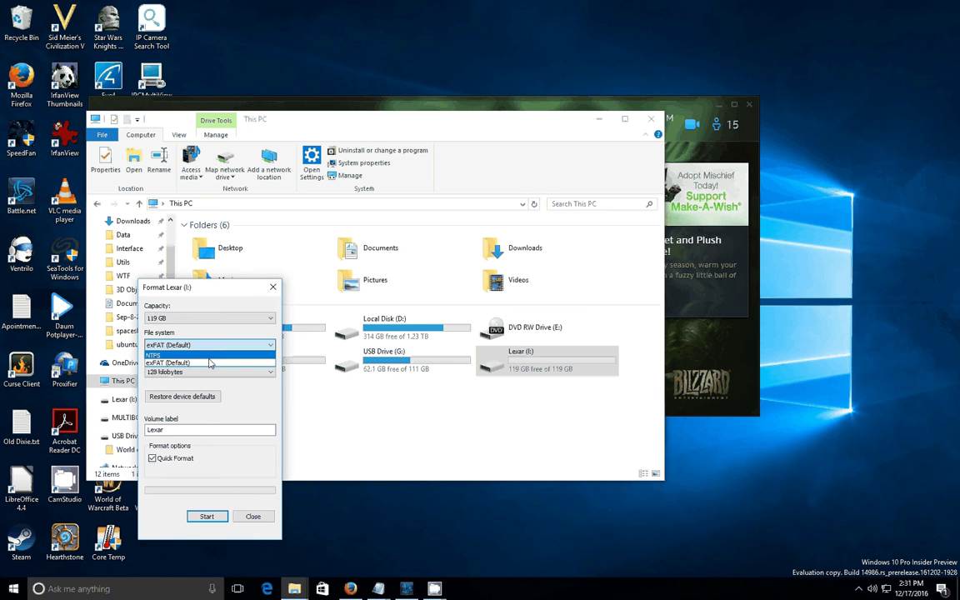
{"action": "left_click", "coordinate": [209, 358]}
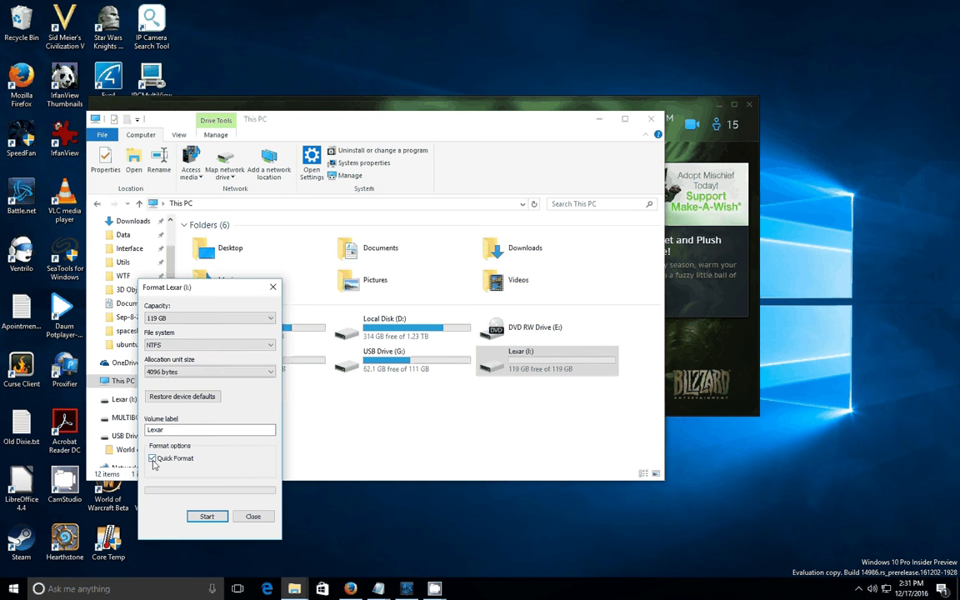
{"action": "left_click", "coordinate": [206, 517]}
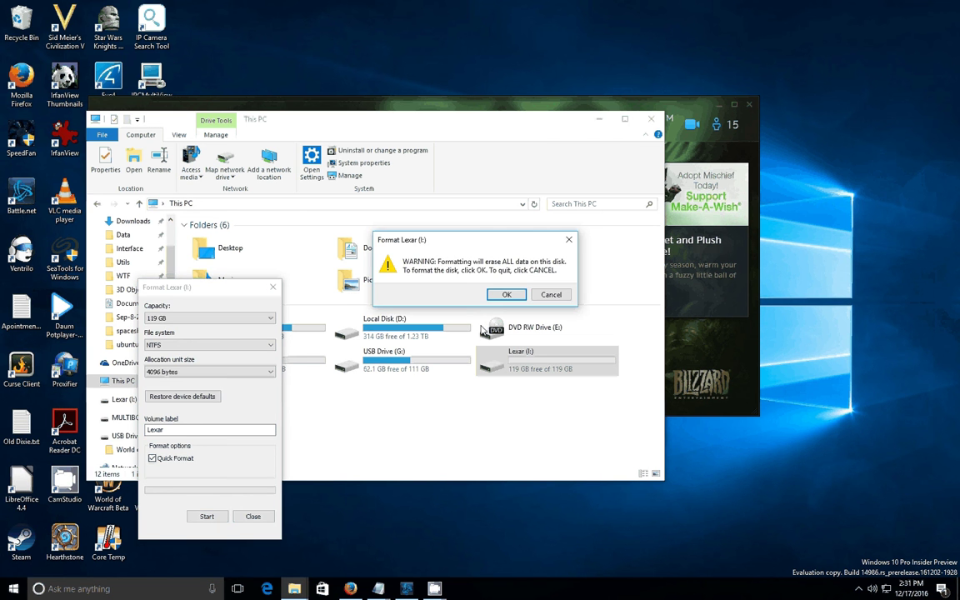
{"action": "left_click", "coordinate": [505, 296]}
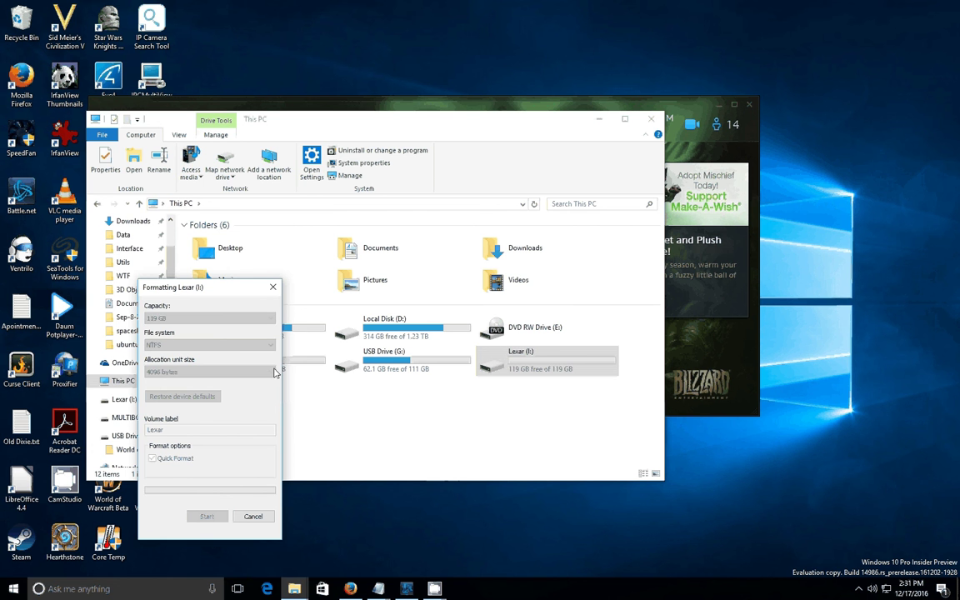
{"action": "left_click", "coordinate": [550, 293]}
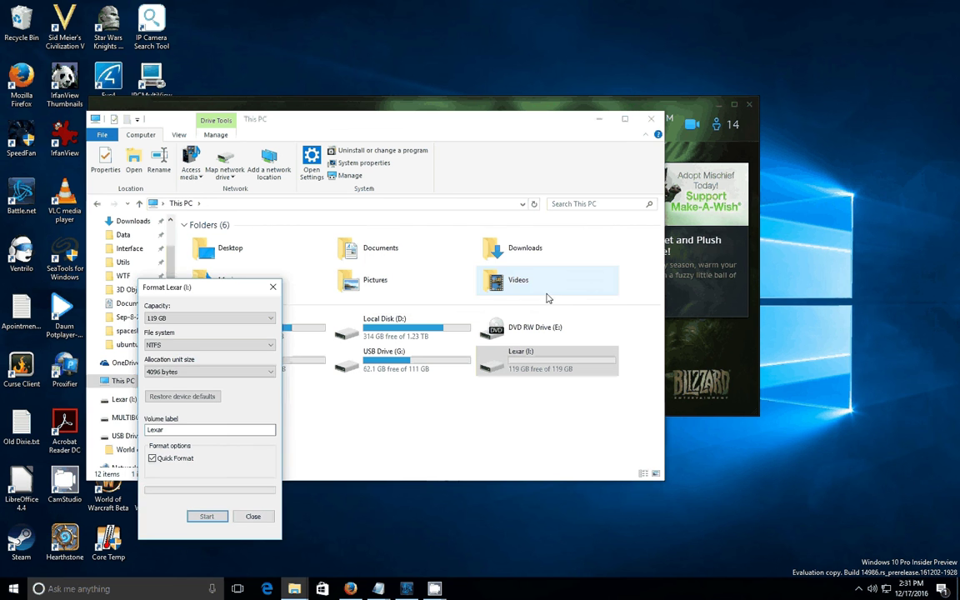
{"action": "left_click", "coordinate": [252, 516]}
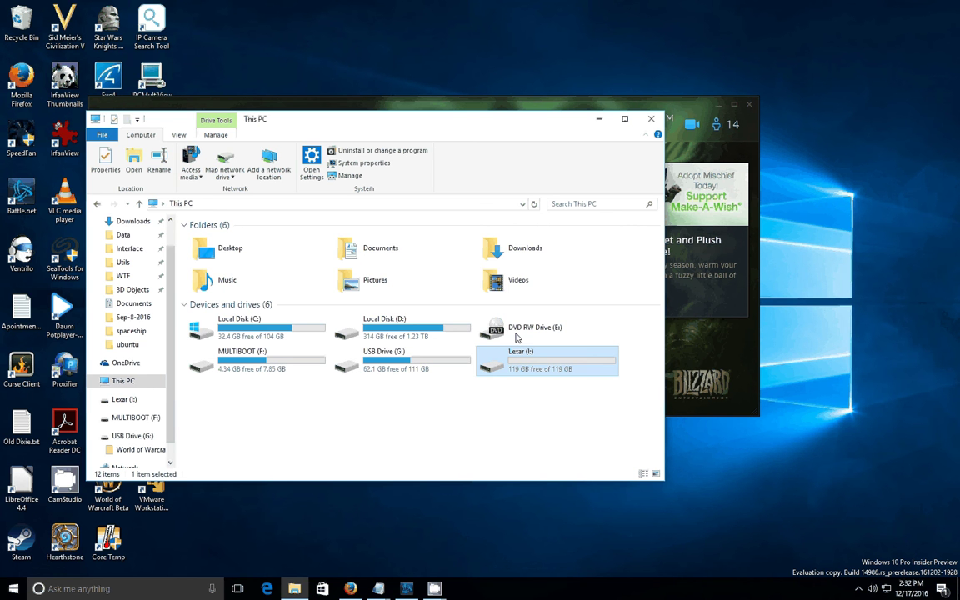
- Check Battle.net's Game Install/Update settings showing Legion at G:\World of Warcraft\, then close them unchanged
{"action": "left_click", "coordinate": [448, 111]}
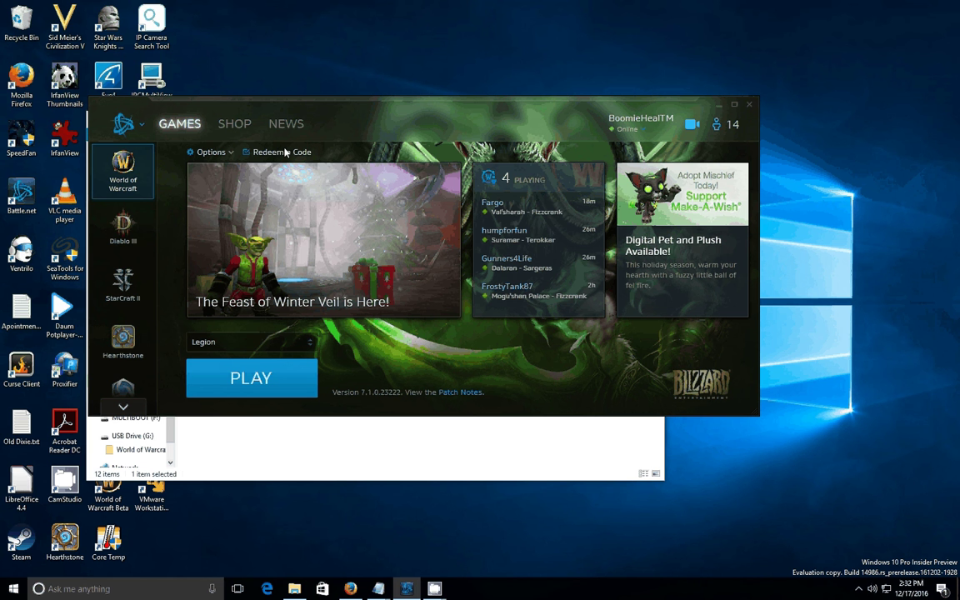
{"action": "left_click", "coordinate": [141, 127]}
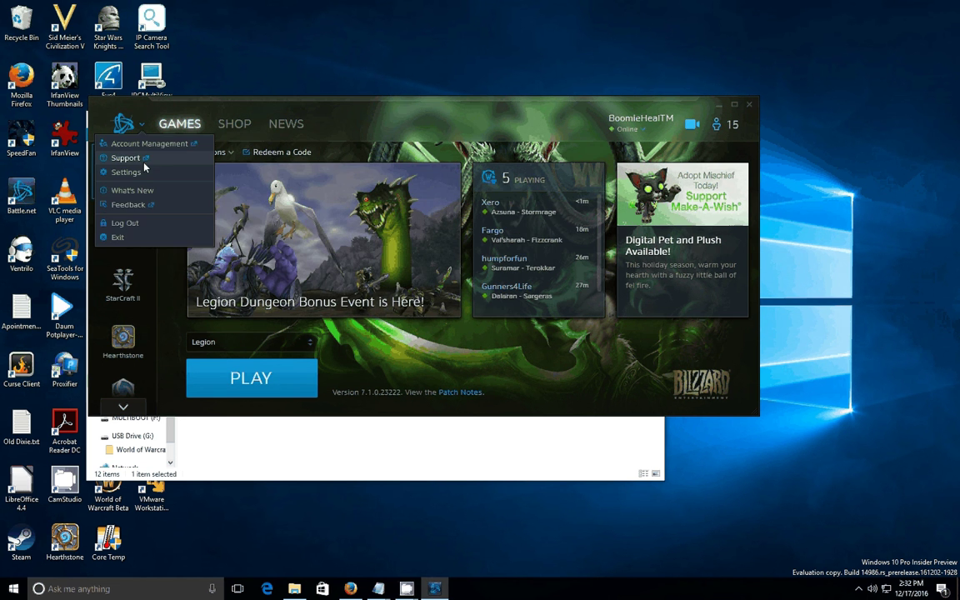
{"action": "left_click", "coordinate": [126, 171]}
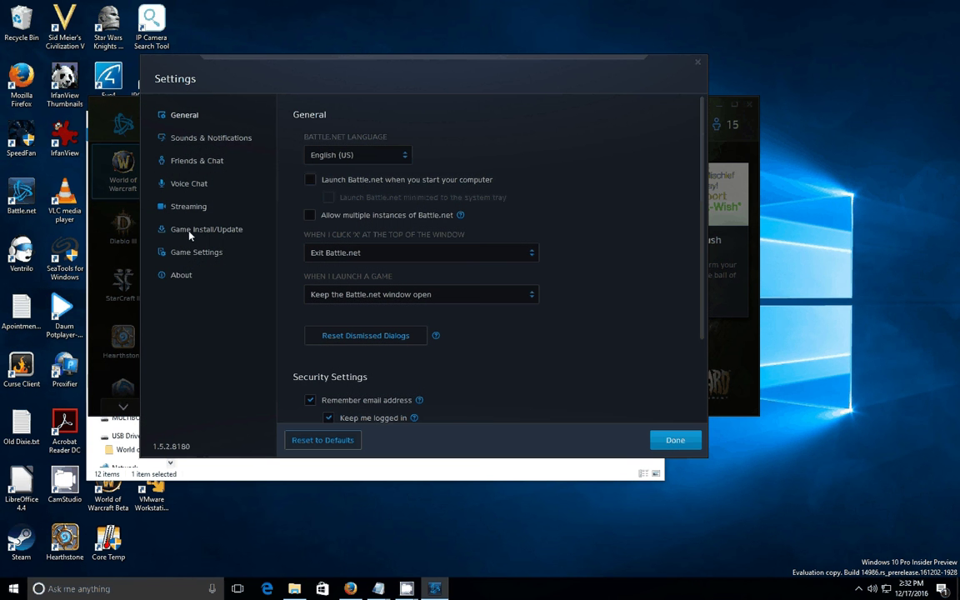
{"action": "left_click", "coordinate": [206, 231]}
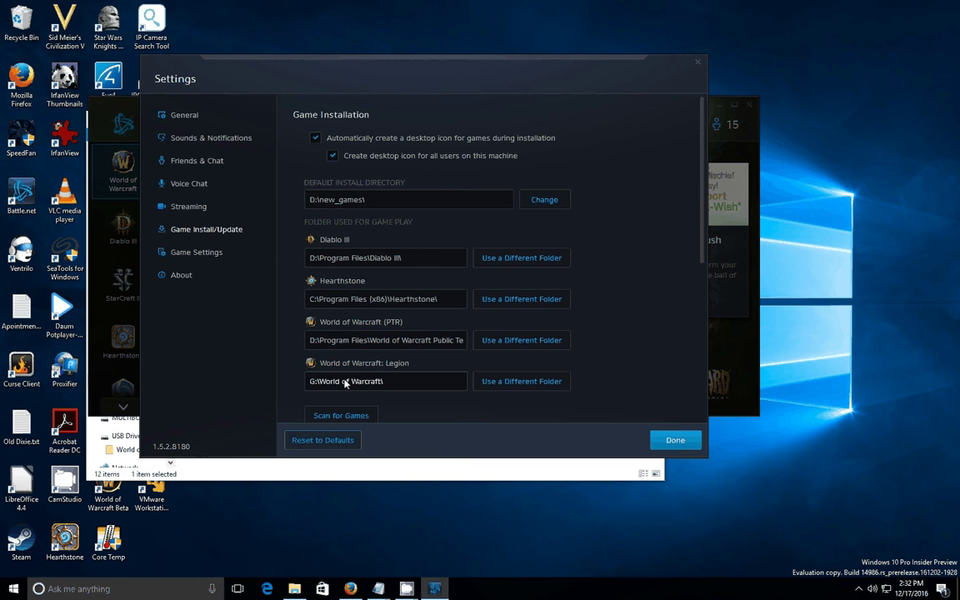
{"action": "left_click", "coordinate": [657, 444]}
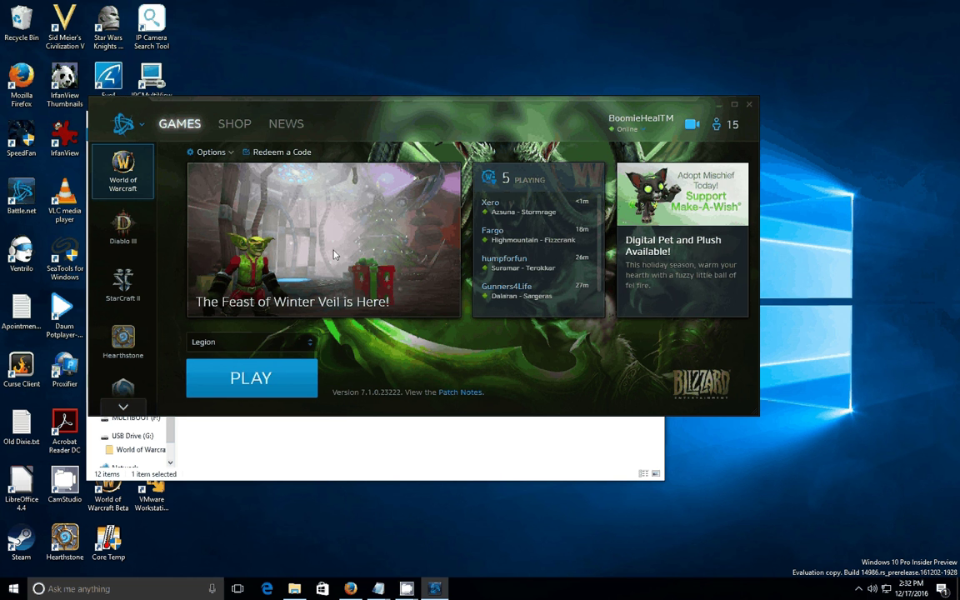
- Close Battle.net, browse Local Disk (C:) and Program Files (x86), then open USB Drive (G:)
{"action": "left_click", "coordinate": [748, 107]}
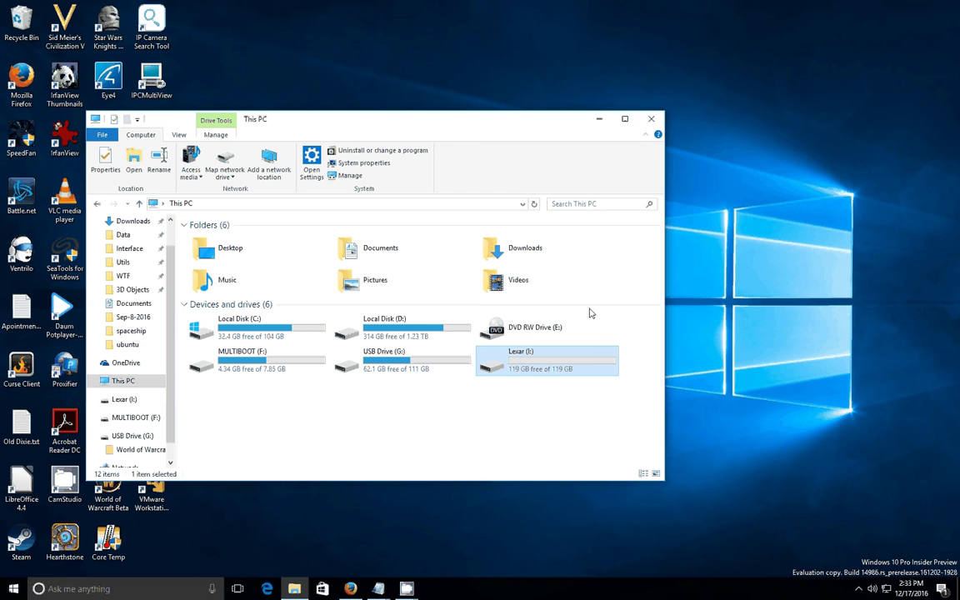
{"action": "double_click", "coordinate": [256, 327]}
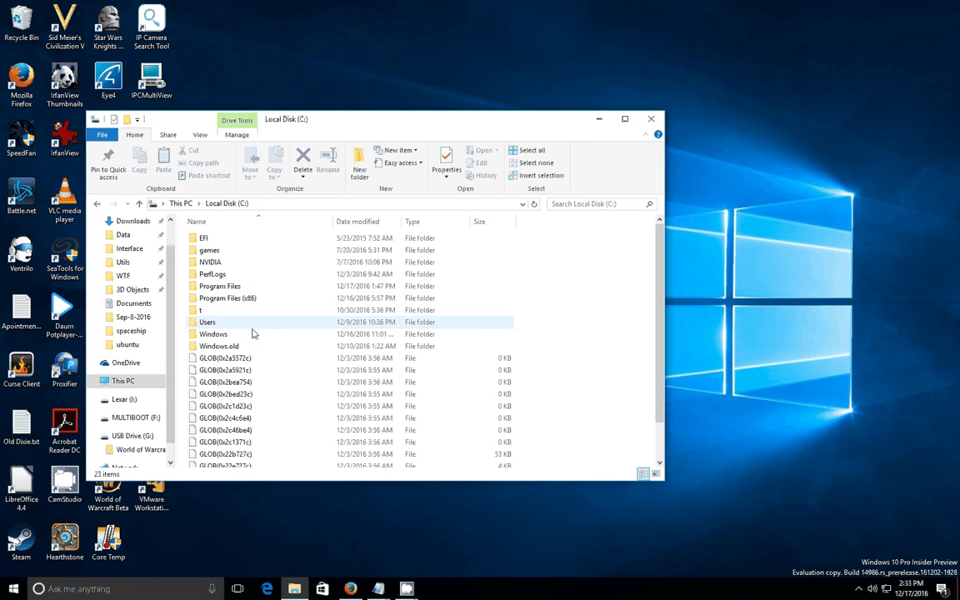
{"action": "double_click", "coordinate": [235, 300]}
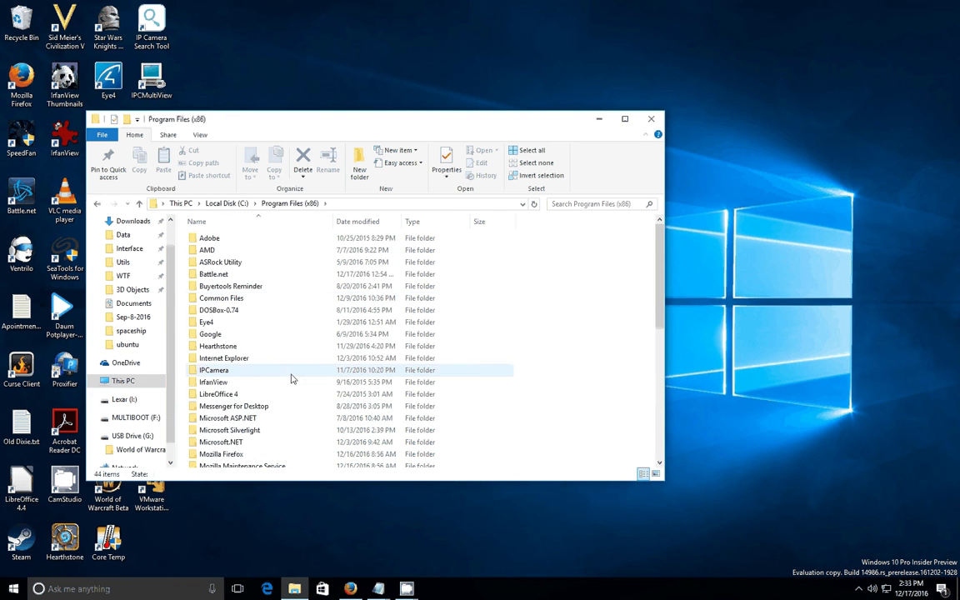
{"action": "left_click", "coordinate": [175, 205]}
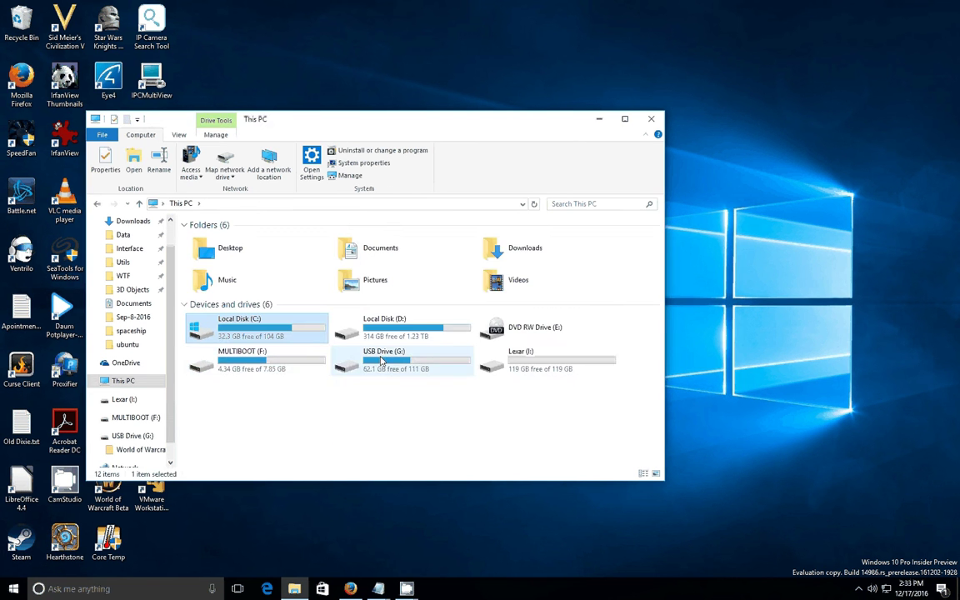
{"action": "double_click", "coordinate": [367, 327]}
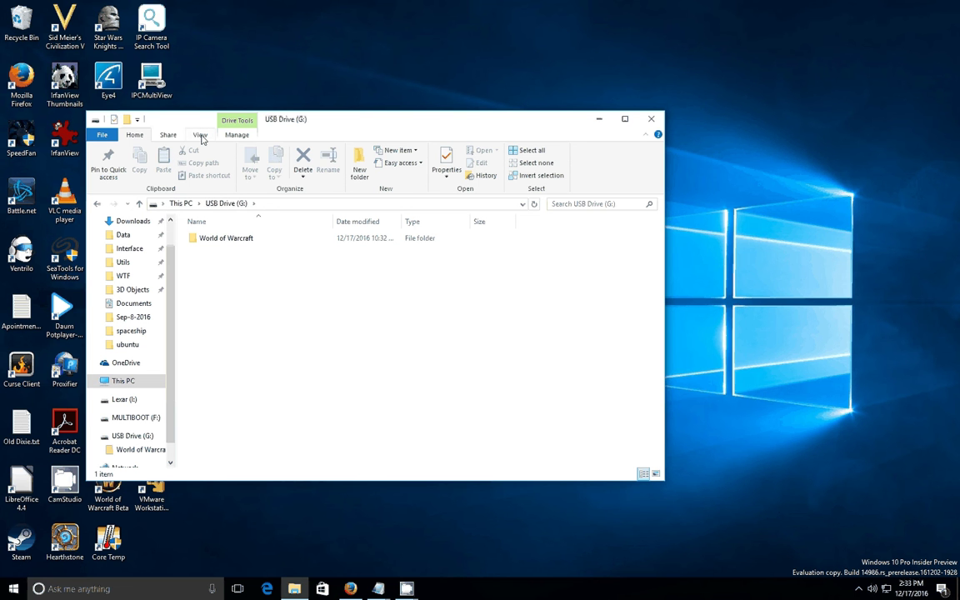
- Turn on Hidden items from the View ribbon on USB Drive (G:)
{"action": "left_click", "coordinate": [200, 138]}
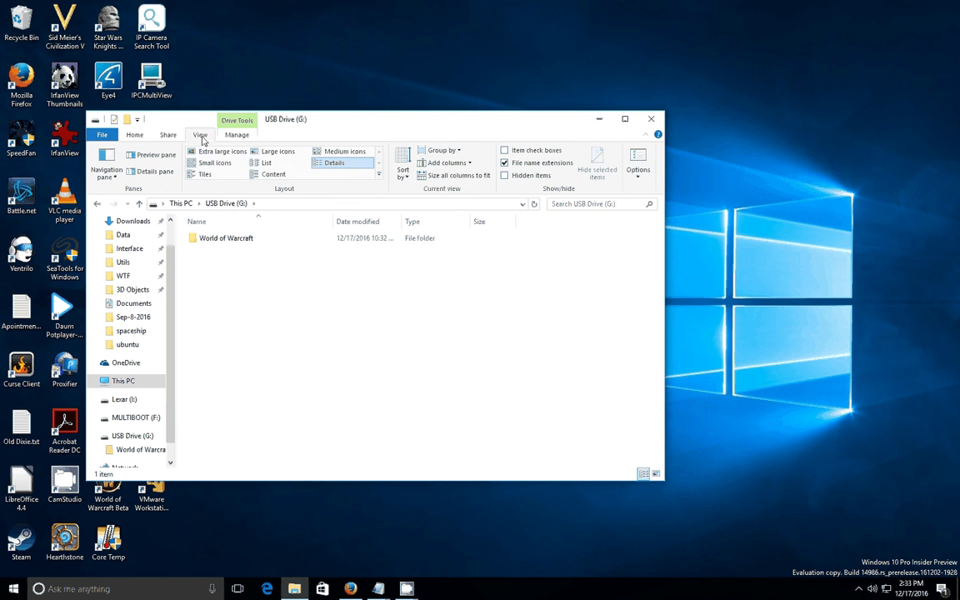
{"action": "left_click", "coordinate": [504, 178]}
- Copy the World of Warcraft folder from USB Drive (G:) and paste it into Lexar (I:)
{"action": "left_click", "coordinate": [207, 245]}
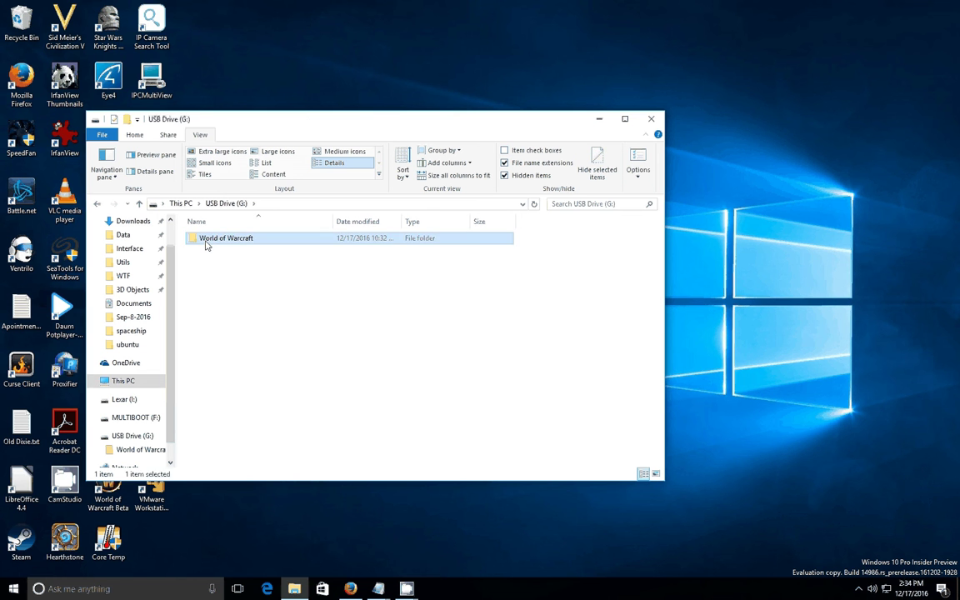
{"action": "right_click", "coordinate": [206, 246]}
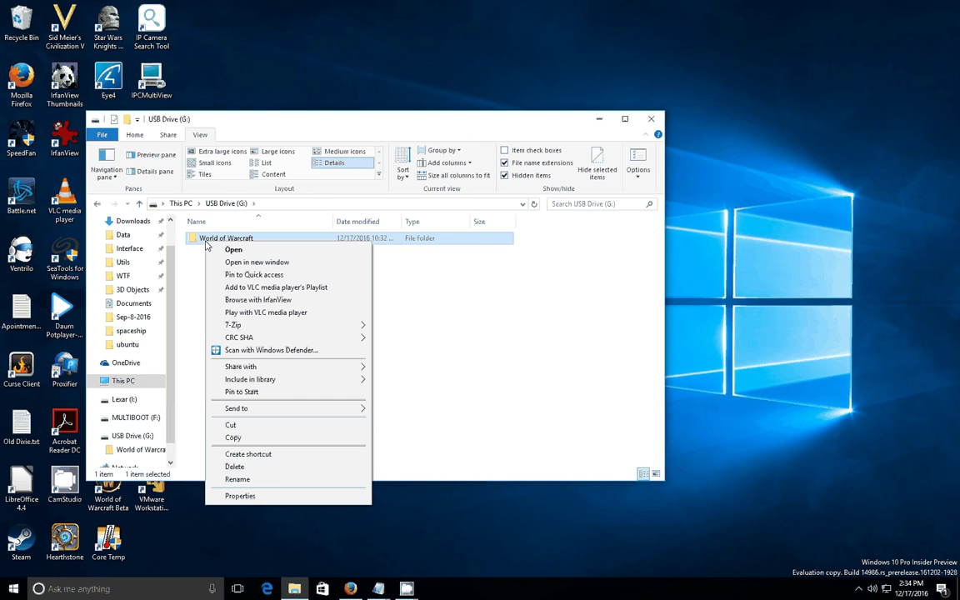
{"action": "left_click", "coordinate": [233, 440]}
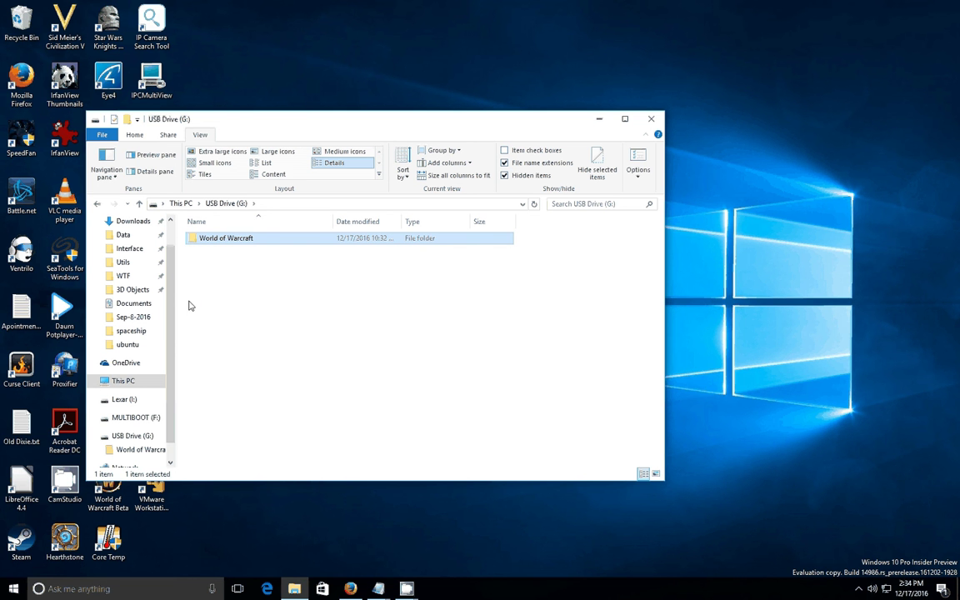
{"action": "scroll", "coordinate": [170, 291], "scroll_direction": "down", "scroll_amount": 1}
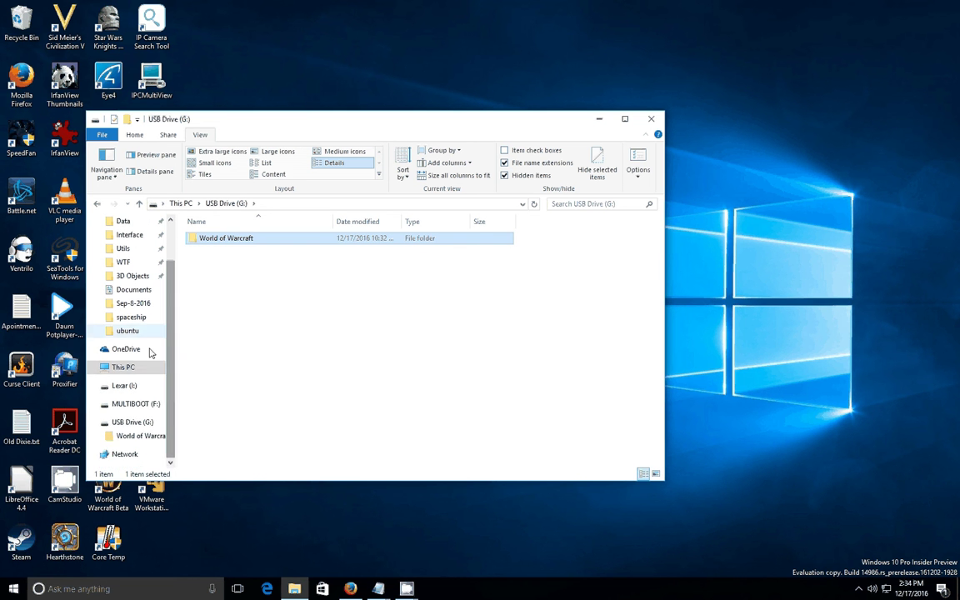
{"action": "left_click", "coordinate": [124, 387]}
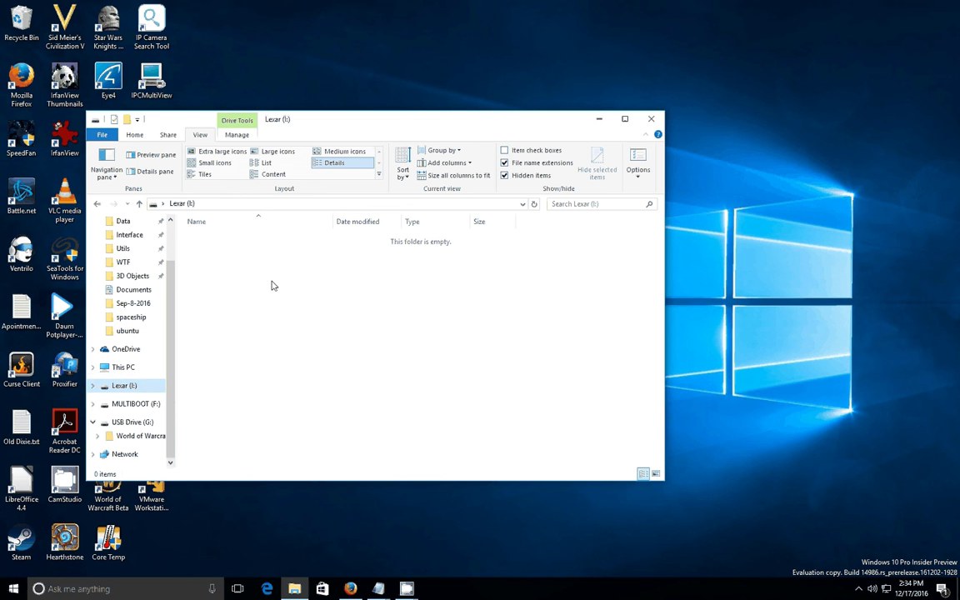
{"action": "left_click", "coordinate": [129, 389]}
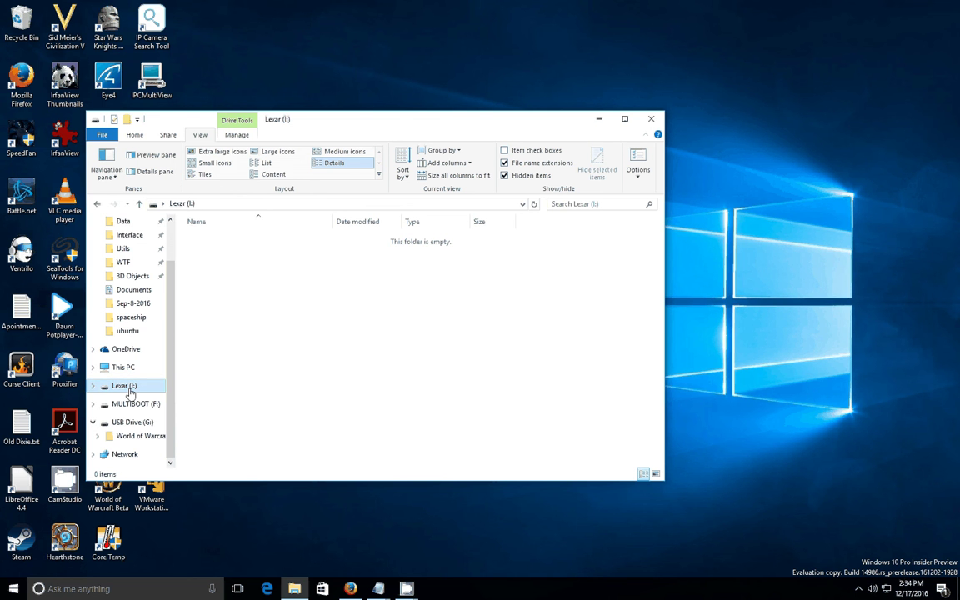
{"action": "right_click", "coordinate": [280, 284]}
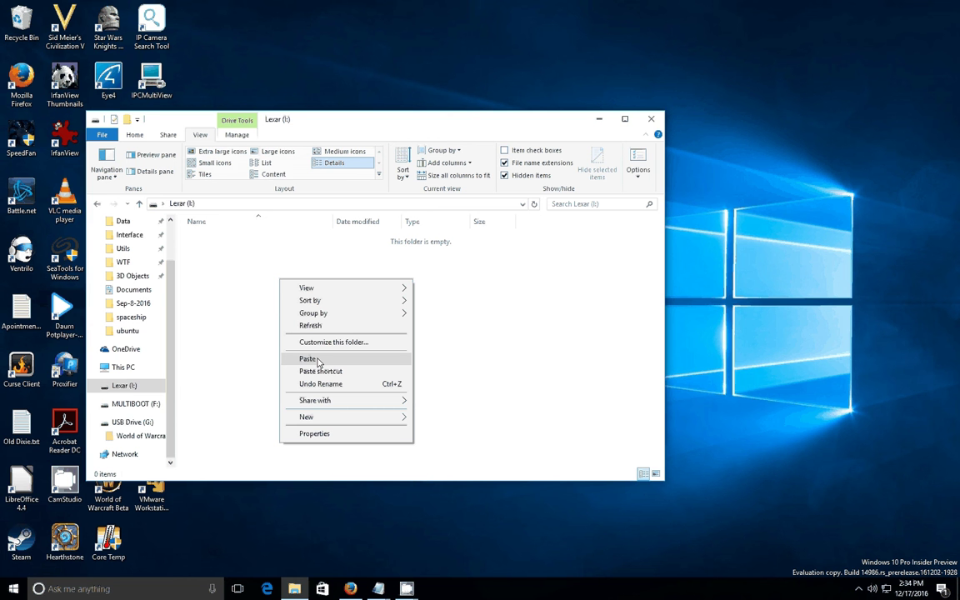
{"action": "left_click", "coordinate": [308, 358]}
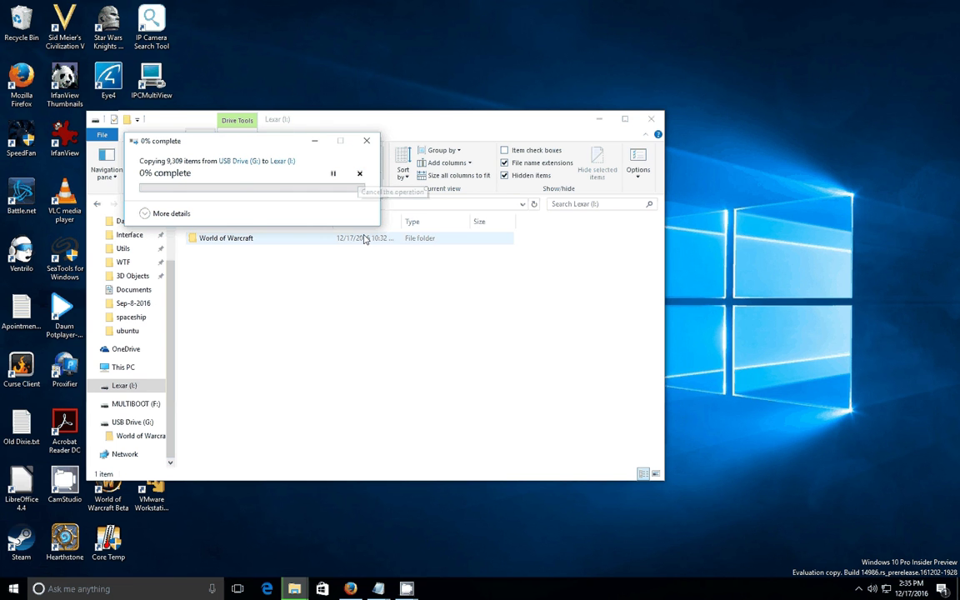
- Abort the 9,309-item copy to Lexar, close its progress window, and view USB Drive (G:)
{"action": "left_click", "coordinate": [359, 173]}
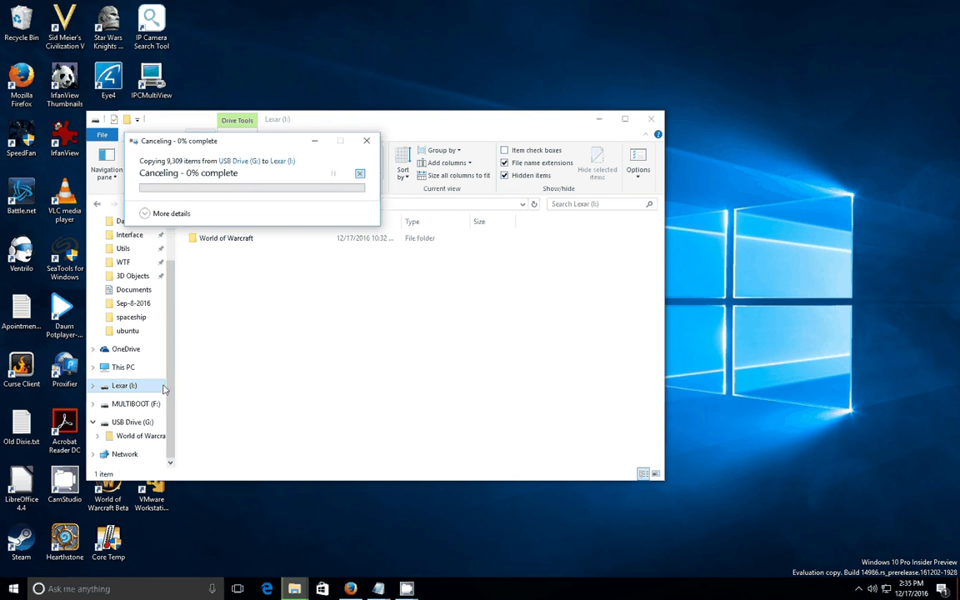
{"action": "left_click", "coordinate": [366, 141]}
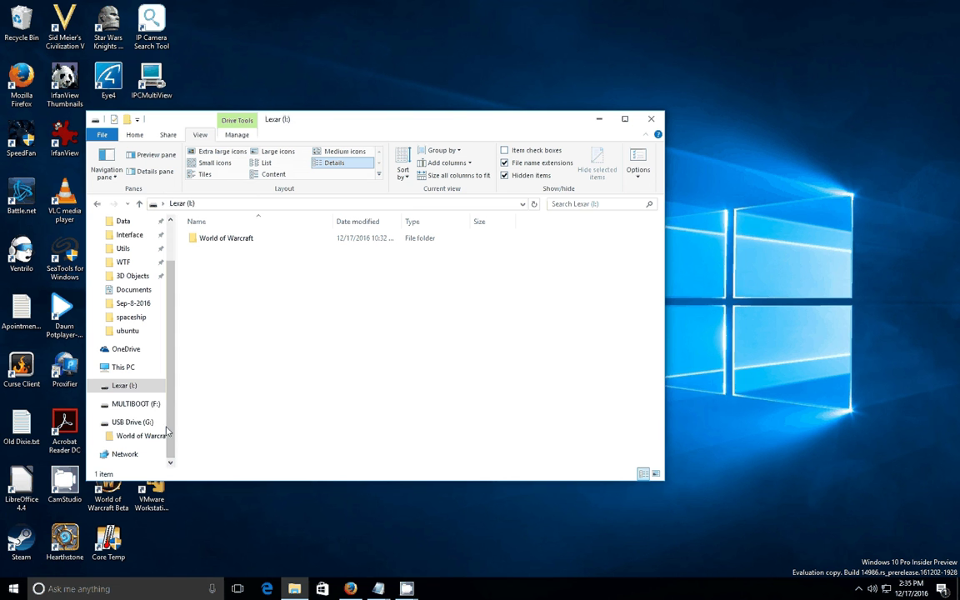
{"action": "left_click", "coordinate": [140, 423]}
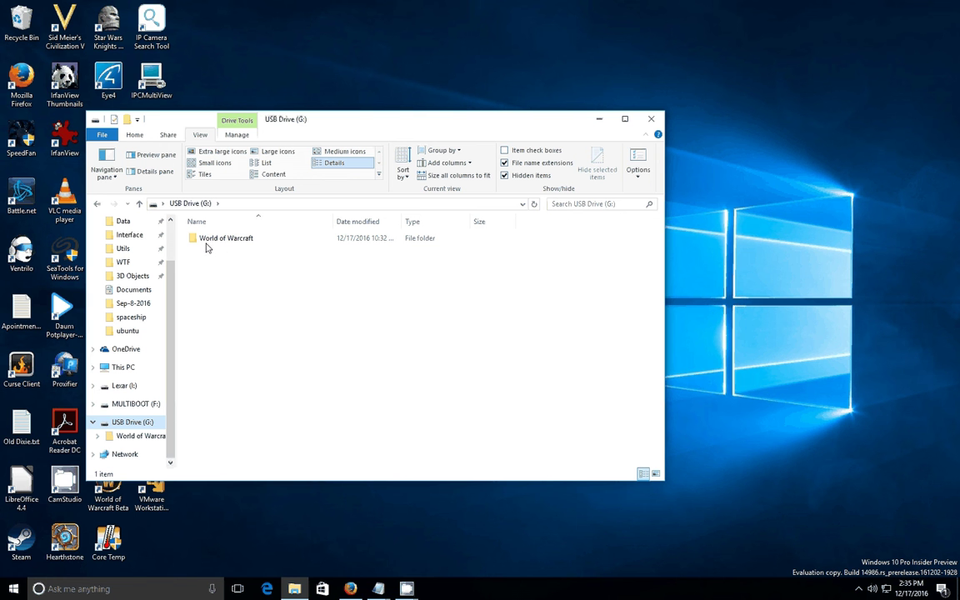
- Launch Battle.net from the desktop icon and open Settings from its logo menu
{"action": "left_click", "coordinate": [23, 198]}
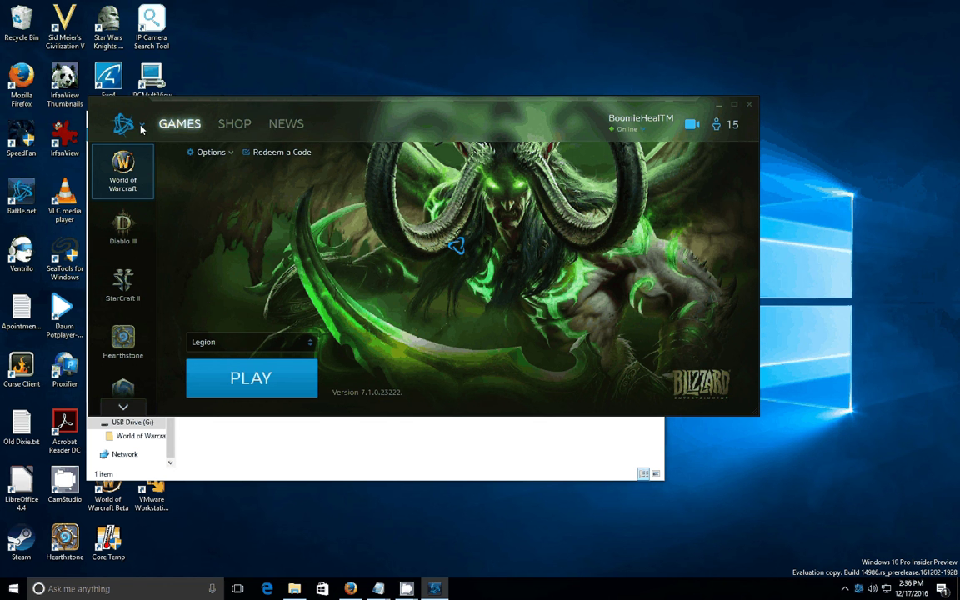
{"action": "left_click", "coordinate": [142, 128]}
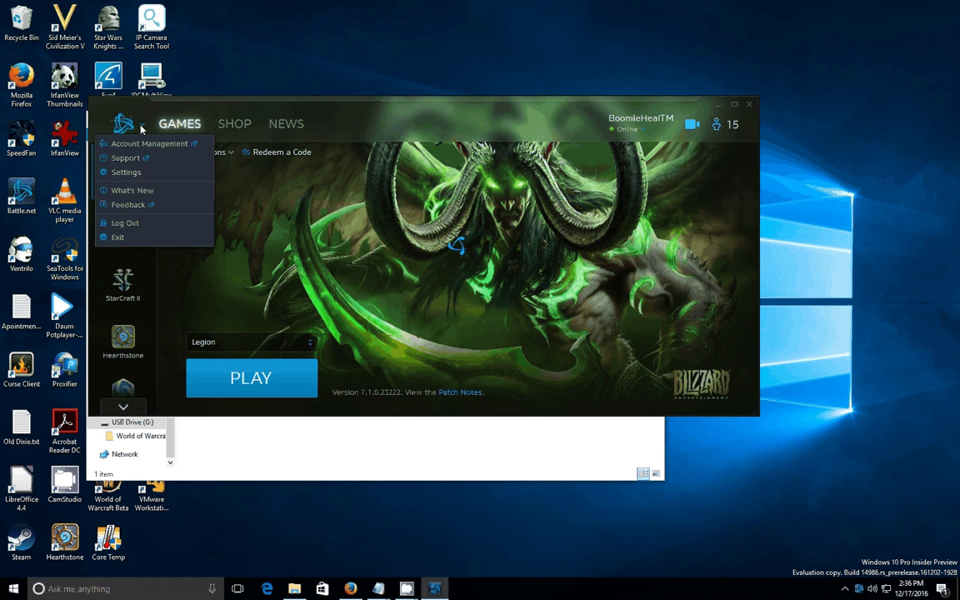
{"action": "left_click", "coordinate": [127, 172]}
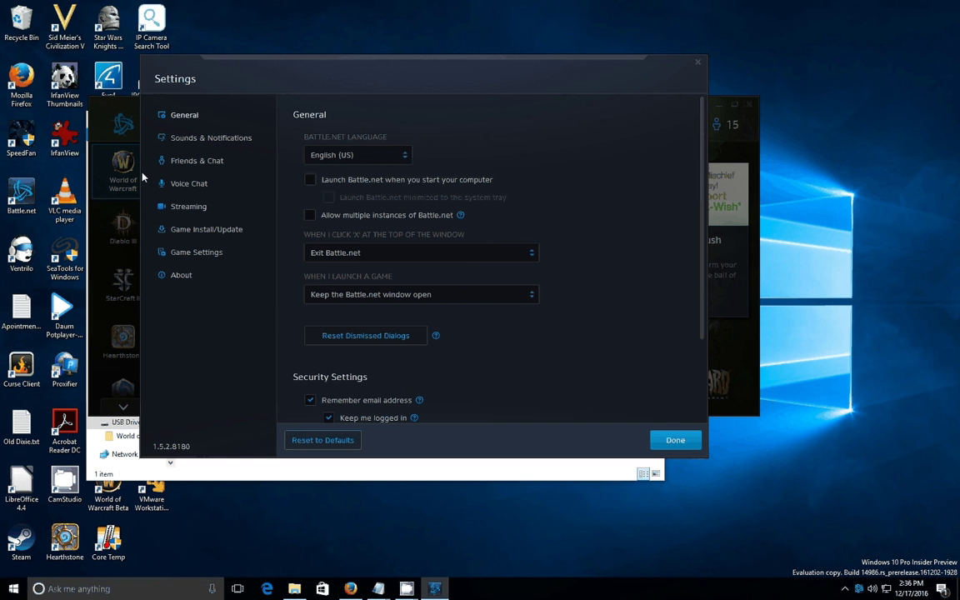
- On Game Install/Update, browse Legion's folder to Lexar (I:) > World of Warcraft, then cancel, keeping G:\World of Warcraft\
{"action": "left_click", "coordinate": [192, 231]}
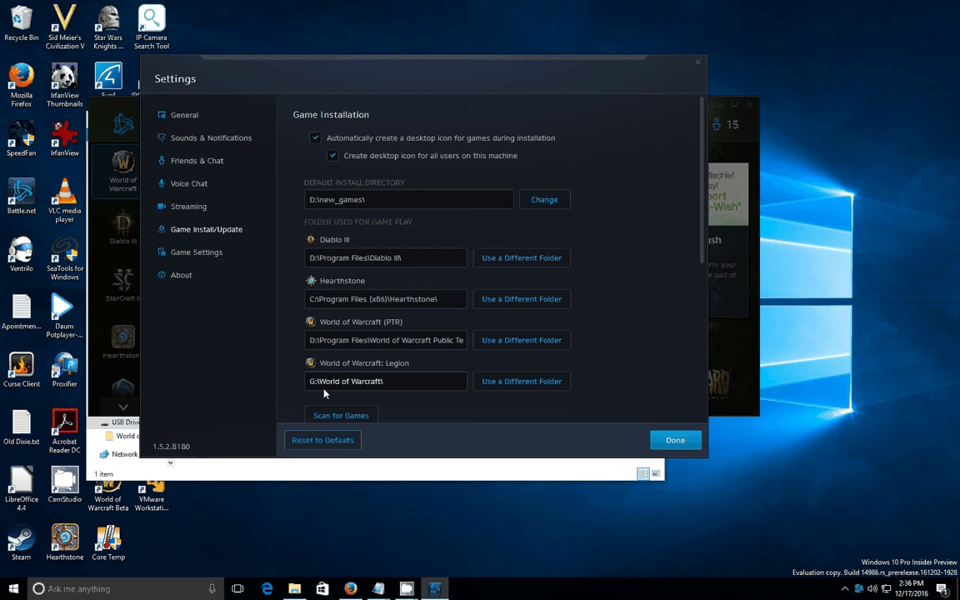
{"action": "left_click", "coordinate": [514, 387]}
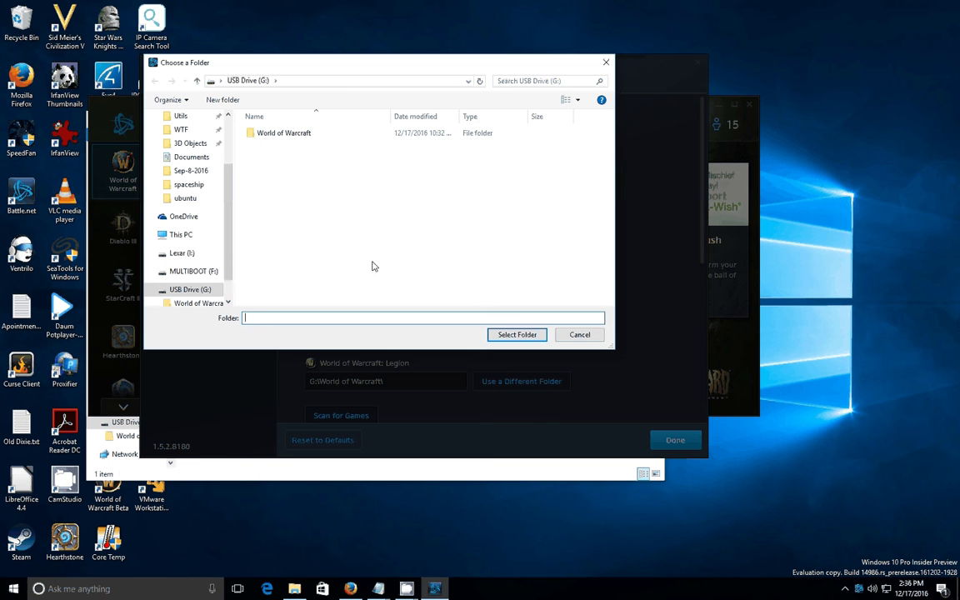
{"action": "left_click", "coordinate": [179, 257]}
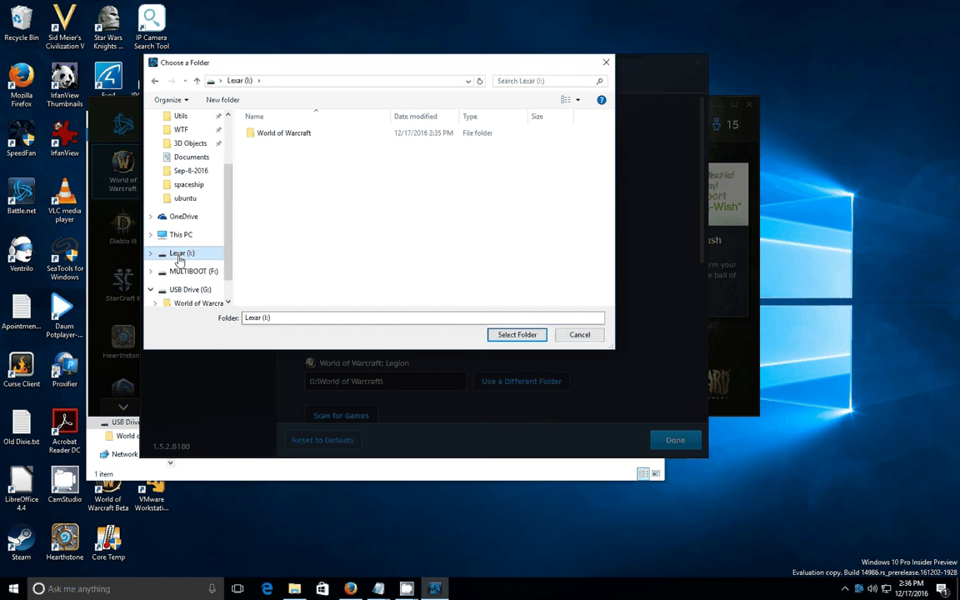
{"action": "left_click", "coordinate": [274, 135]}
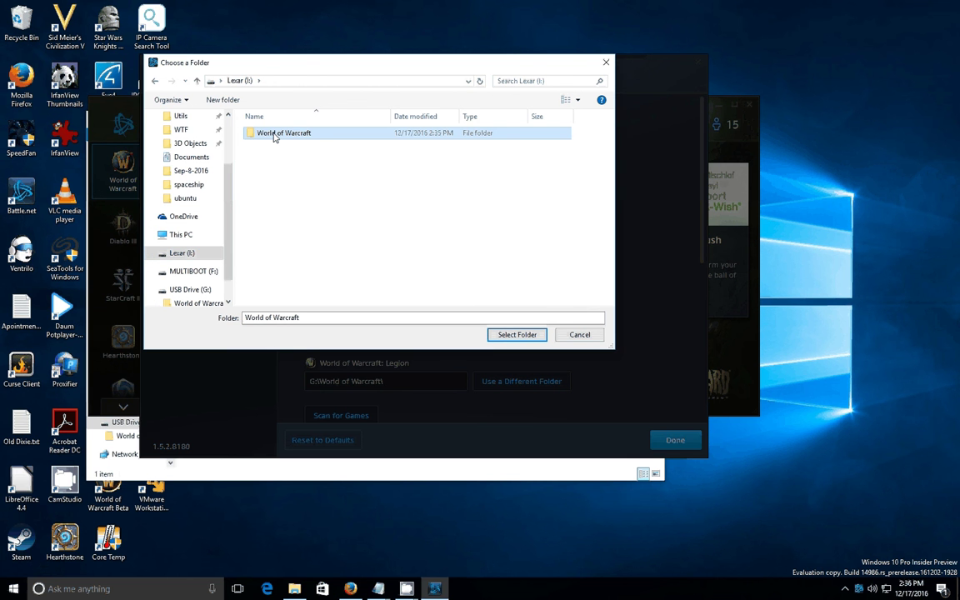
{"action": "double_click", "coordinate": [275, 136]}
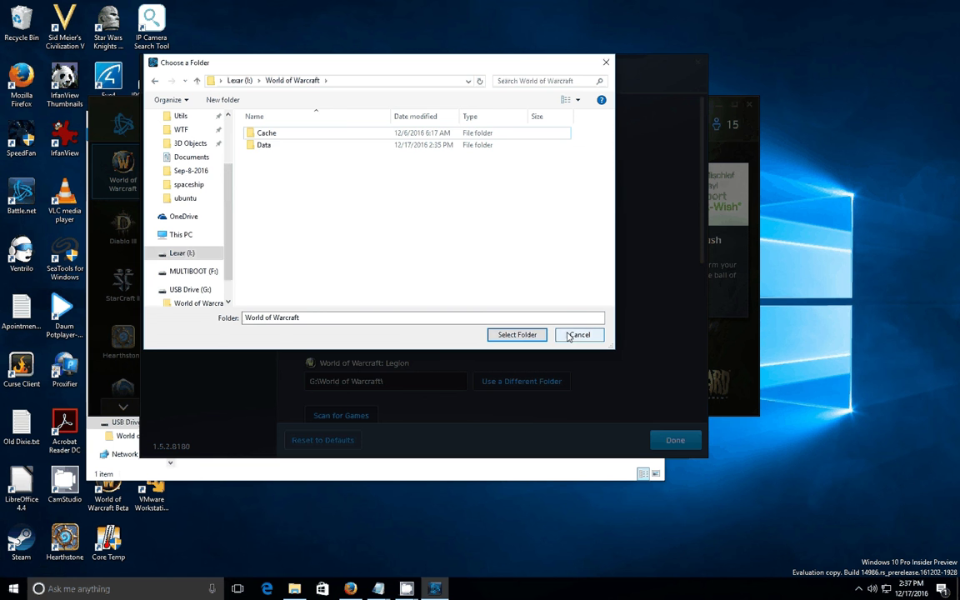
{"action": "left_click", "coordinate": [561, 334]}
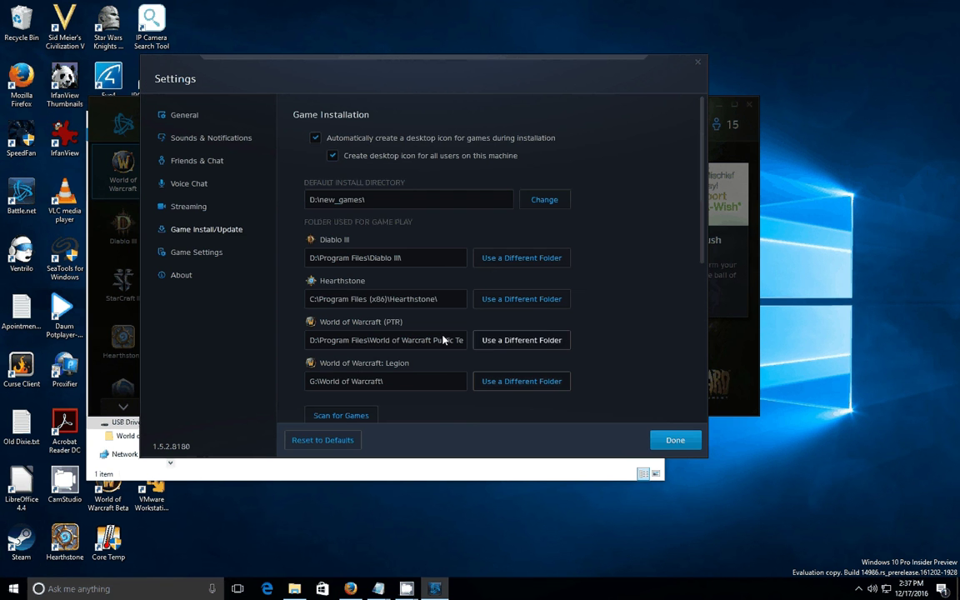
- Close Battle.net Settings with Done and exit the Battle.net launcher
{"action": "left_click", "coordinate": [685, 448]}
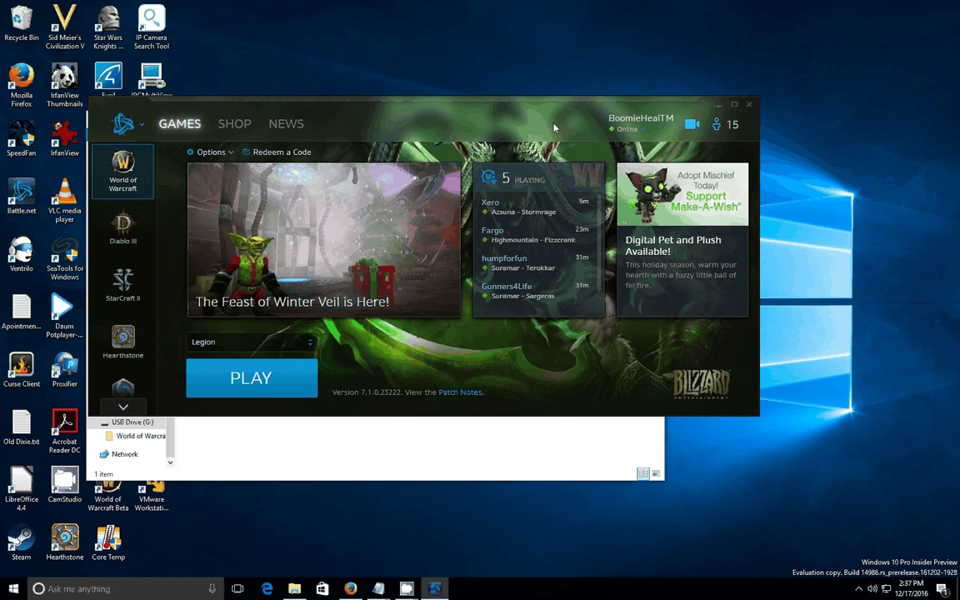
{"action": "left_click", "coordinate": [749, 106]}
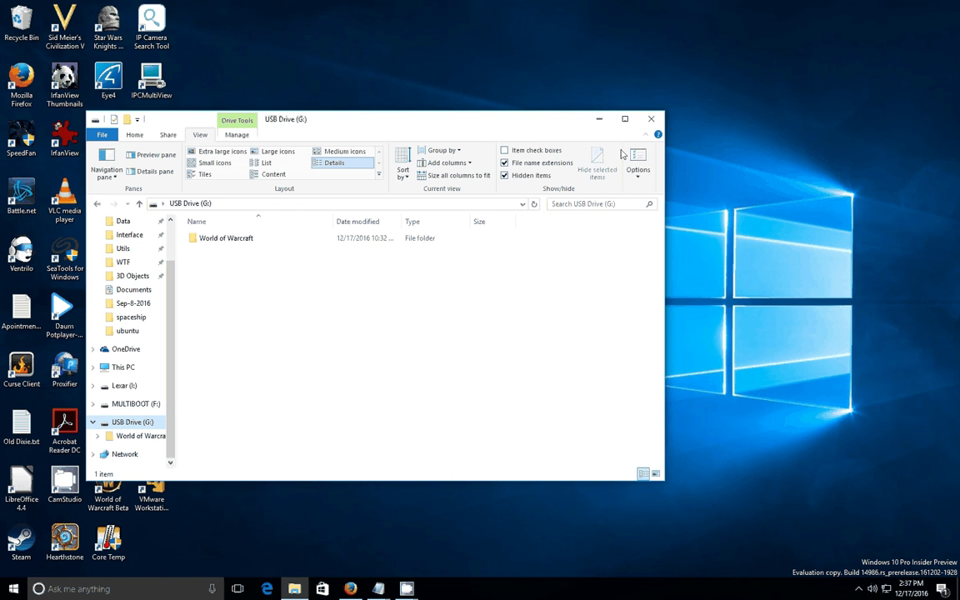
- Close File Explorer and move the Notepad intro notes off screen, leaving the desktop
{"action": "left_click", "coordinate": [651, 123]}
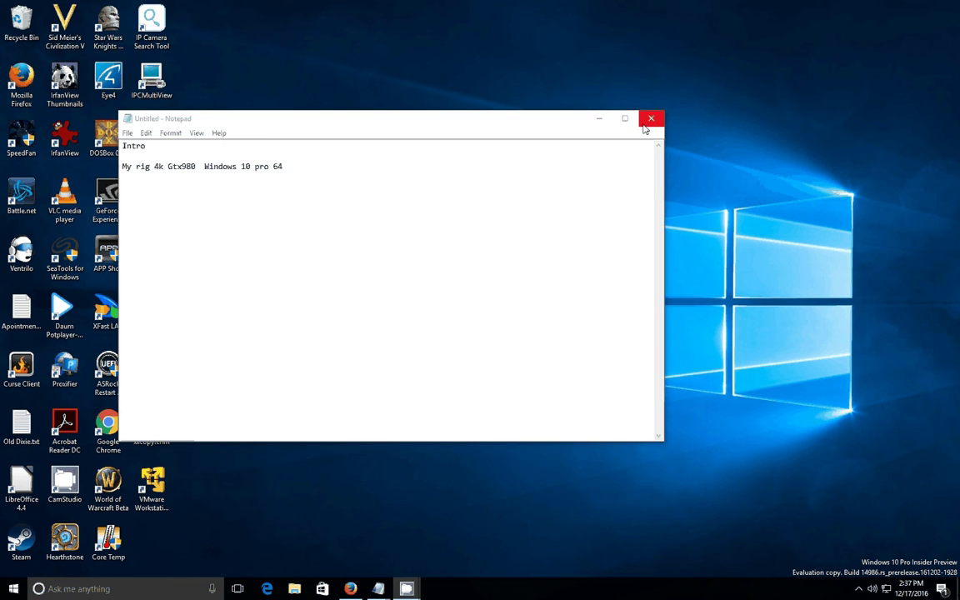
{"action": "left_click", "coordinate": [605, 123]}
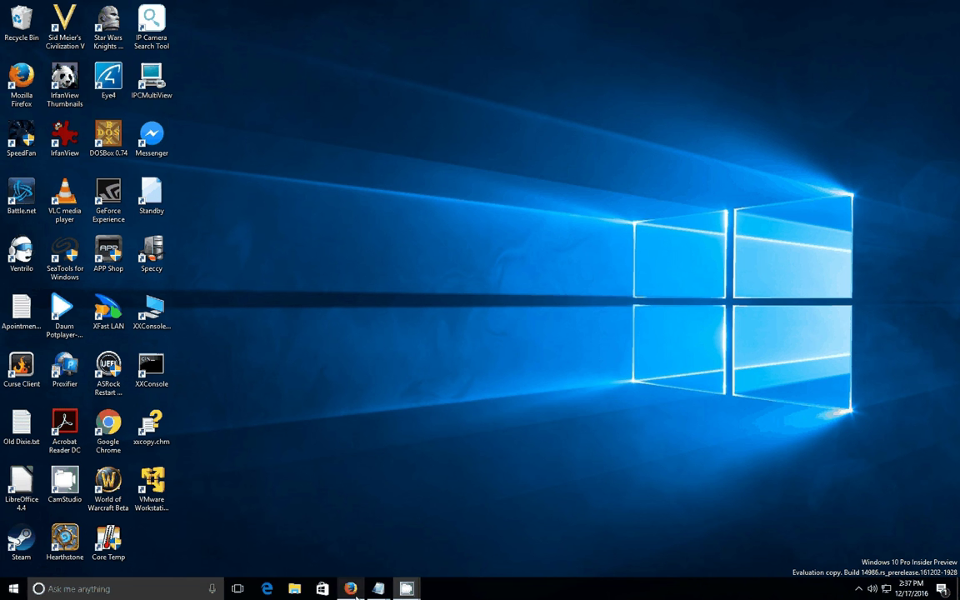
- Restore Firefox showing the Staples Lexar JumpDrive S75 128GB page at $39.99
{"action": "left_click", "coordinate": [349, 588]}
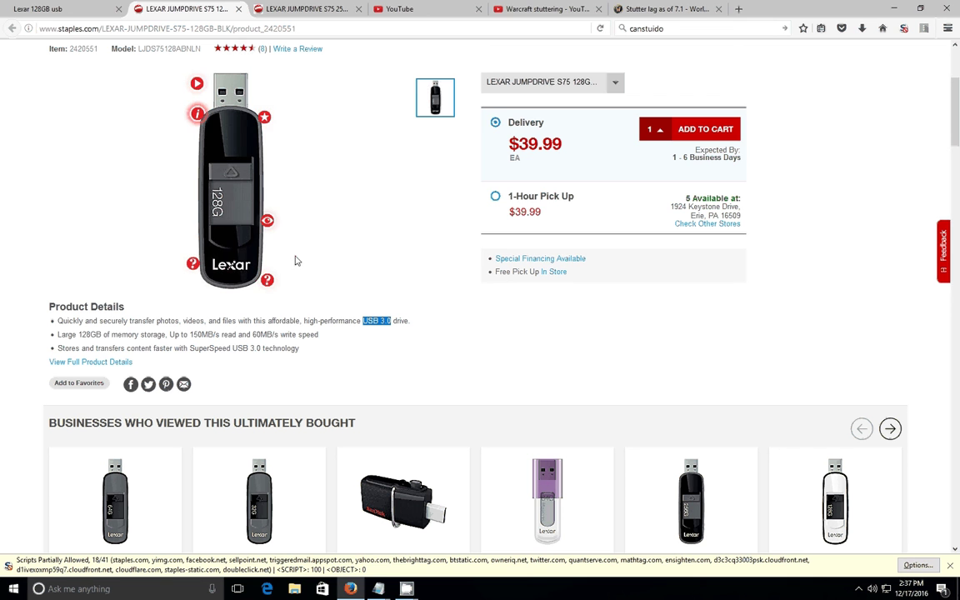